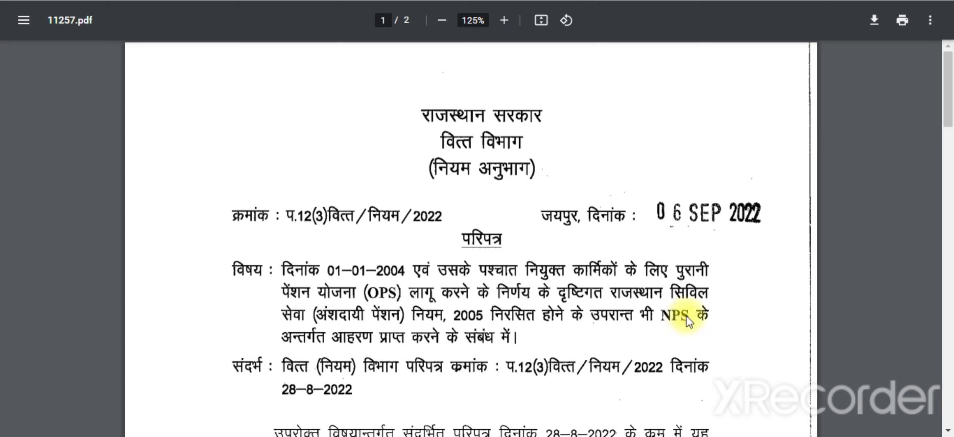
Read the 06 SEP 2022 finance department circular in 11257.pdf on depositing NPS withdrawals, including its budget heads.
scroll(454, 326, down, 4)
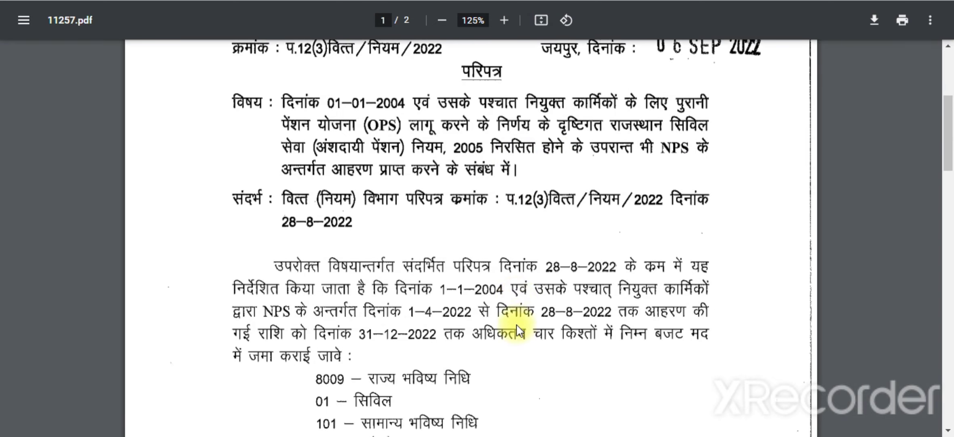
scroll(518, 331, down, 6)
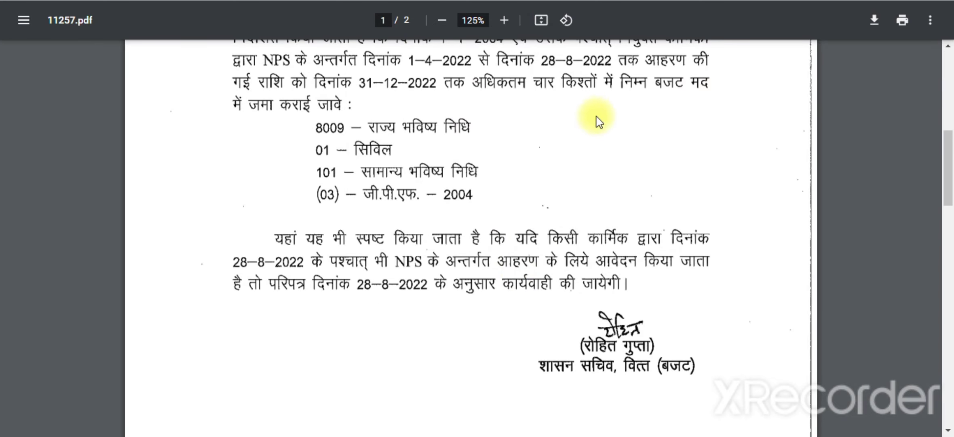
scroll(564, 139, up, 3)
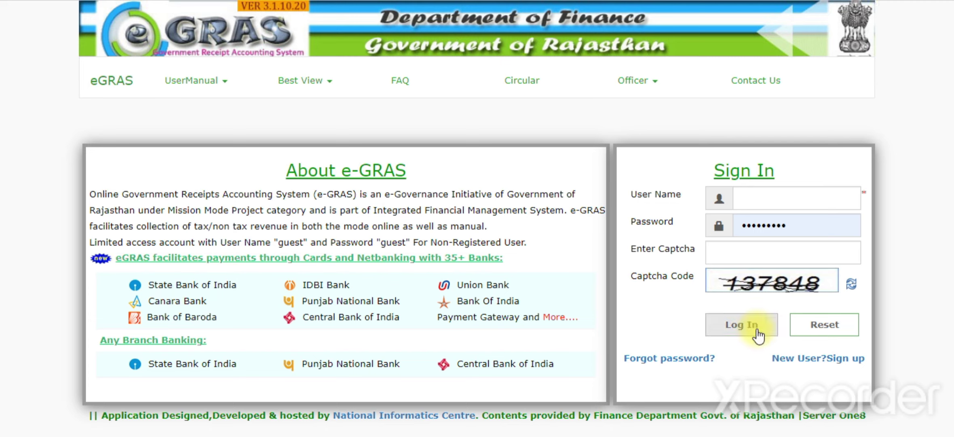
Open the new-user registration form and clear the prefilled Login Id.
click(814, 361)
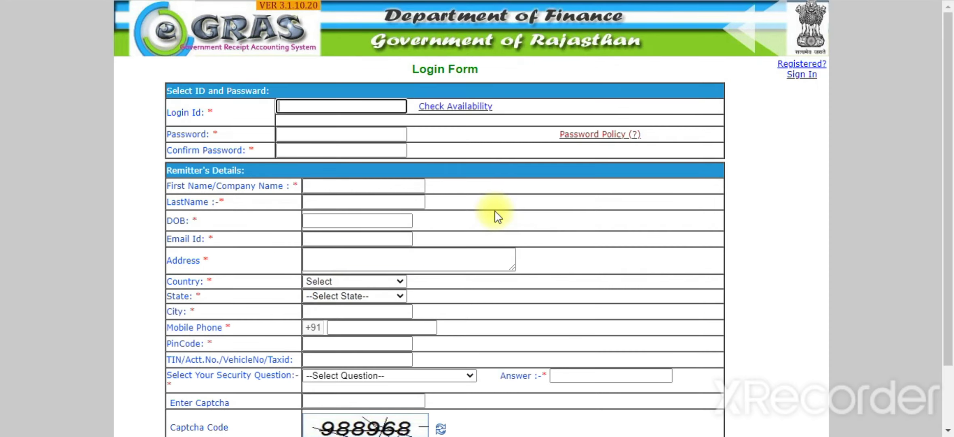
scroll(459, 237, down, 1)
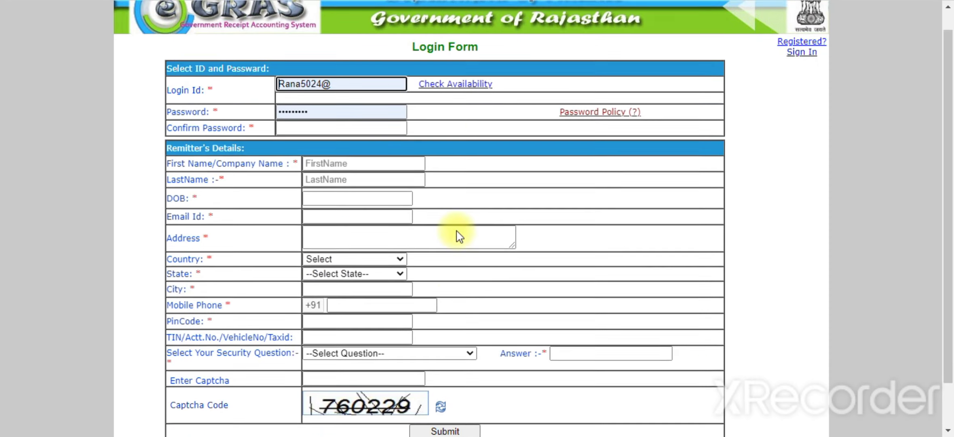
scroll(459, 235, up, 1)
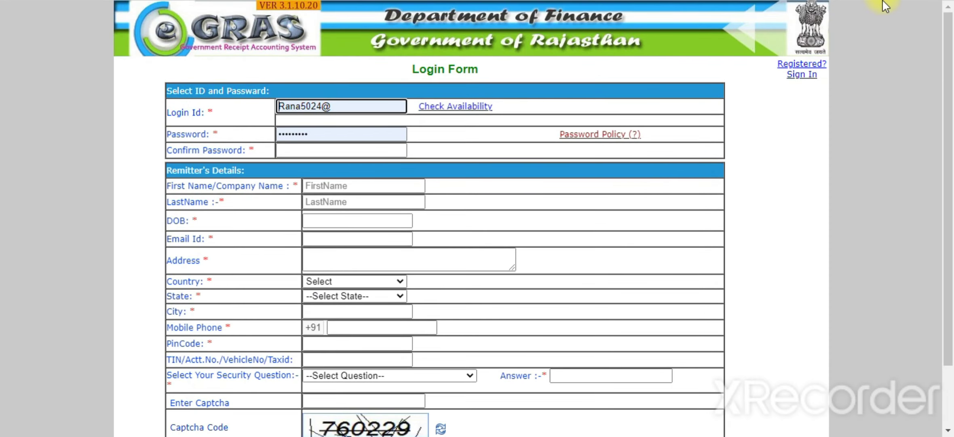
key(BackSpace)
key(BackSpace)
key(BackSpace)
key(BackSpace)
key(BackSpace)
key(BackSpace)
key(BackSpace)
key(BackSpace)
key(BackSpace)
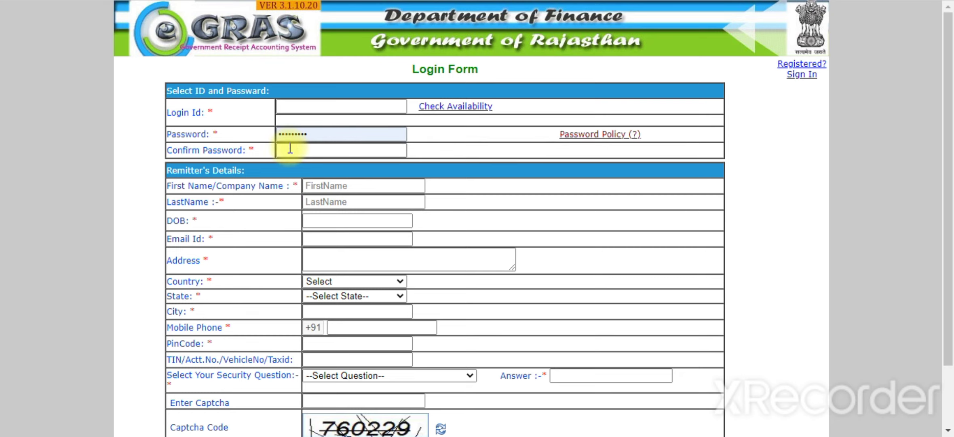
Review the required remitter's details, security question and captcha fields of the registration form.
scroll(290, 149, down, 2)
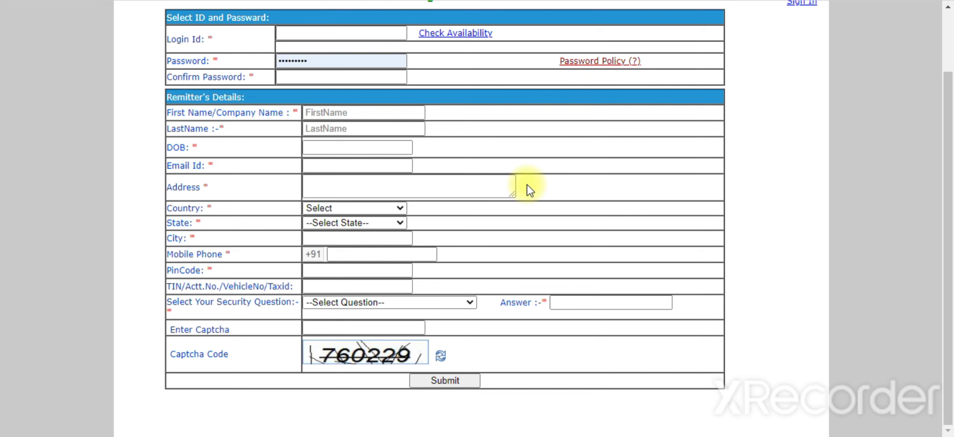
scroll(530, 190, up, 2)
scroll(530, 190, down, 2)
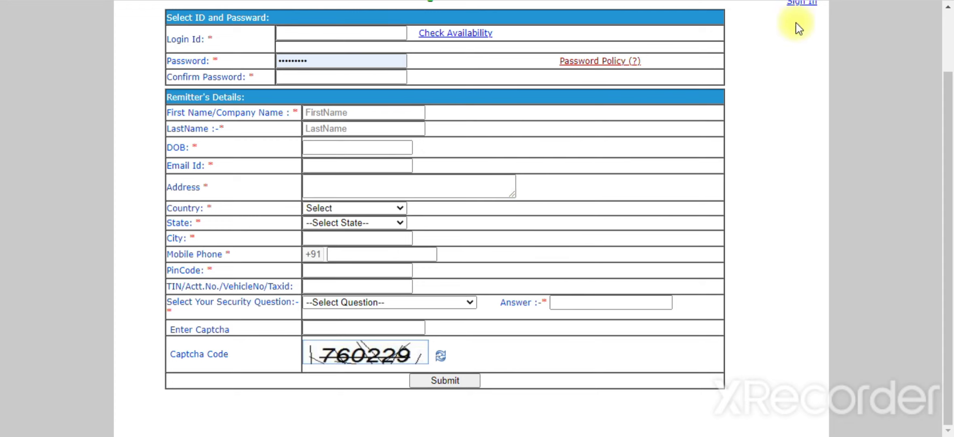
scroll(546, 138, up, 2)
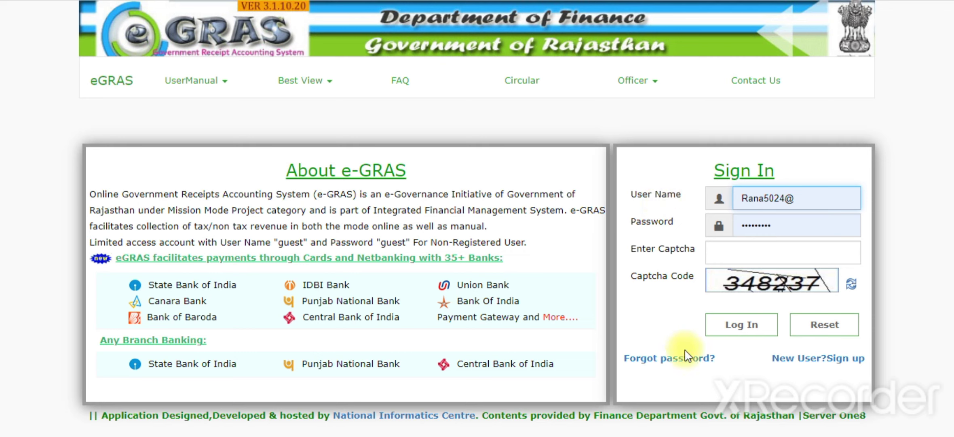
Open the account recovery page and choose the Forgot Login ID option.
click(669, 360)
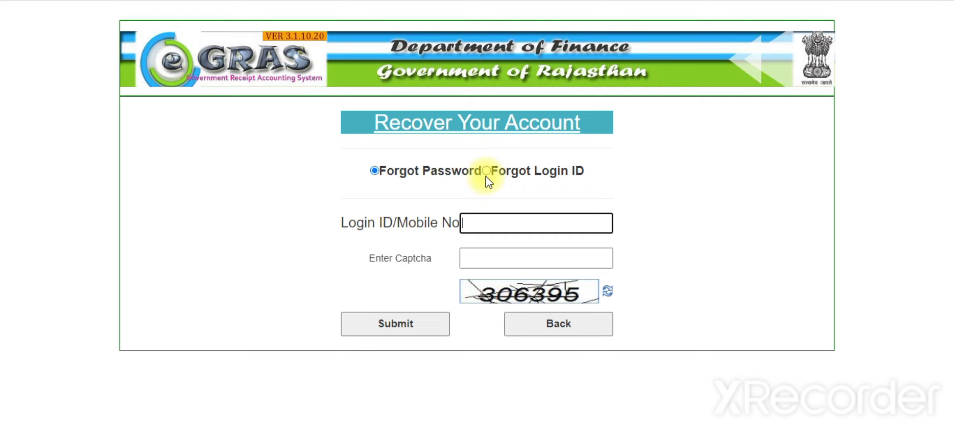
click(486, 172)
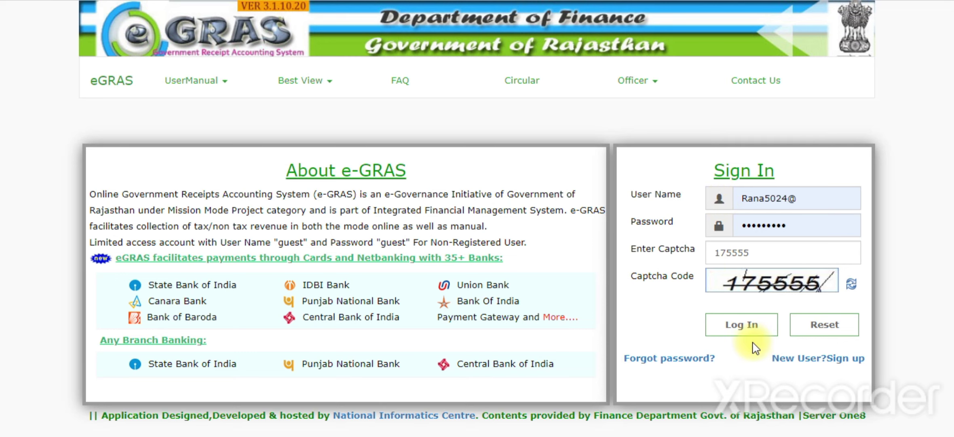
Sign in to the eGRAS portal with the filled-in credentials and captcha.
click(739, 326)
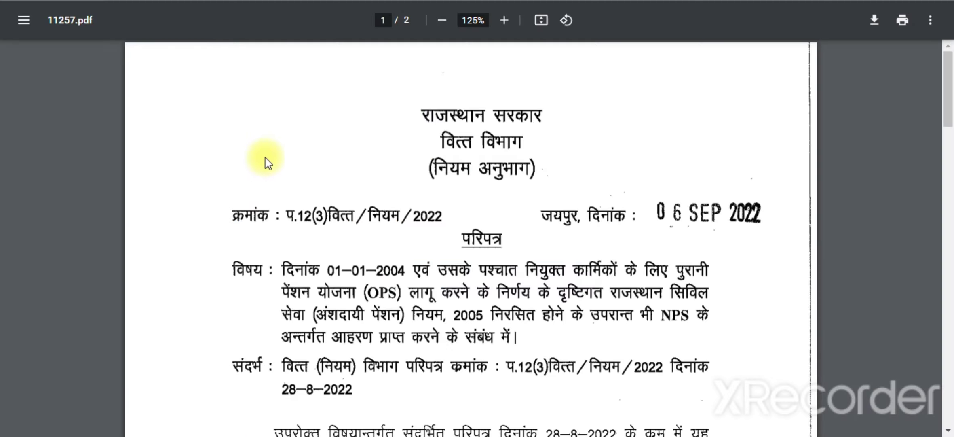
Switch to the circular 11257.pdf and check the budget heads prescribed for the deposit.
scroll(400, 192, down, 10)
scroll(405, 213, up, 3)
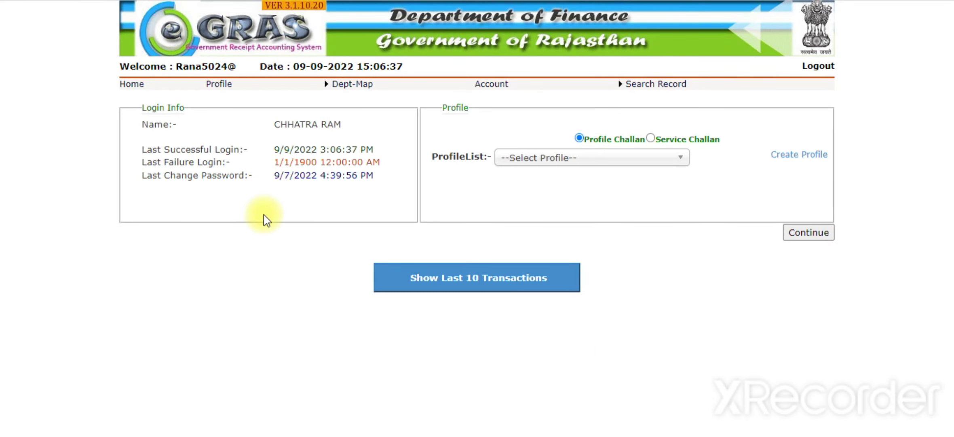
Switch back to eGRAS and search the Quick Payment department mapping by budget head for 8009.
mouse_move(324, 91)
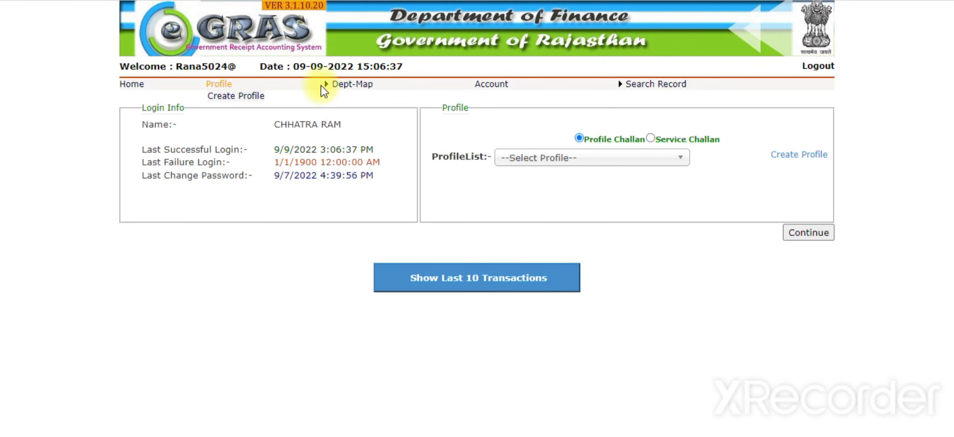
click(359, 85)
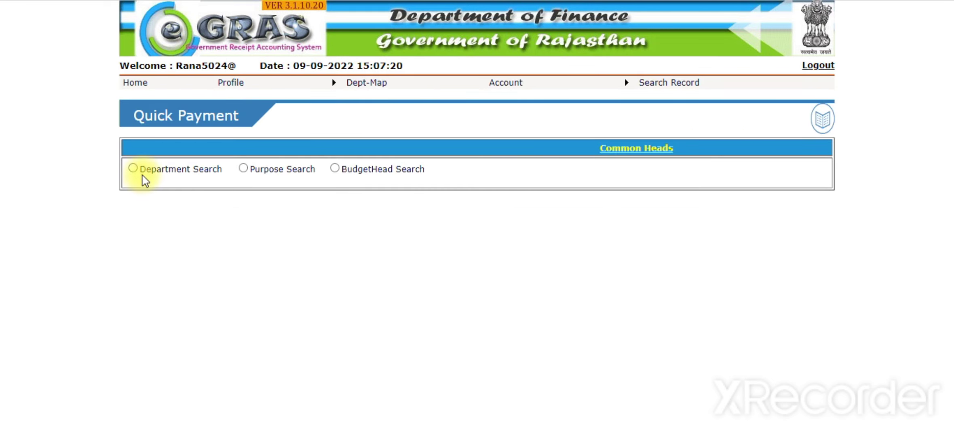
click(132, 168)
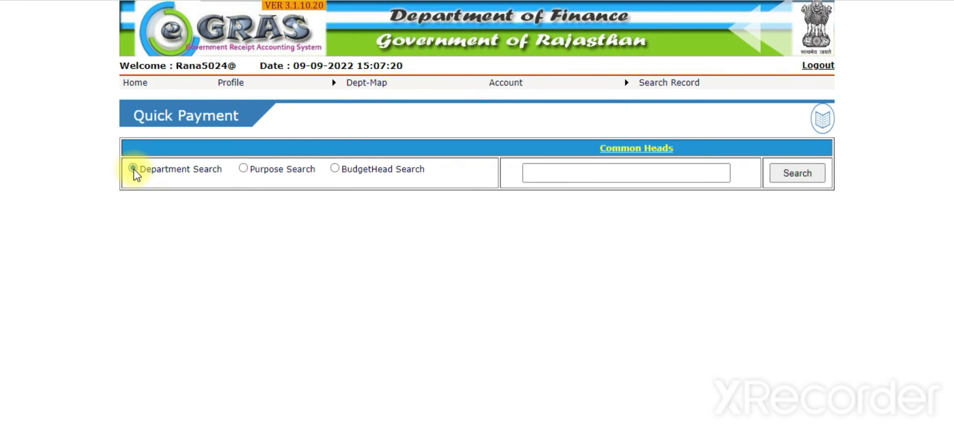
click(588, 169)
click(336, 169)
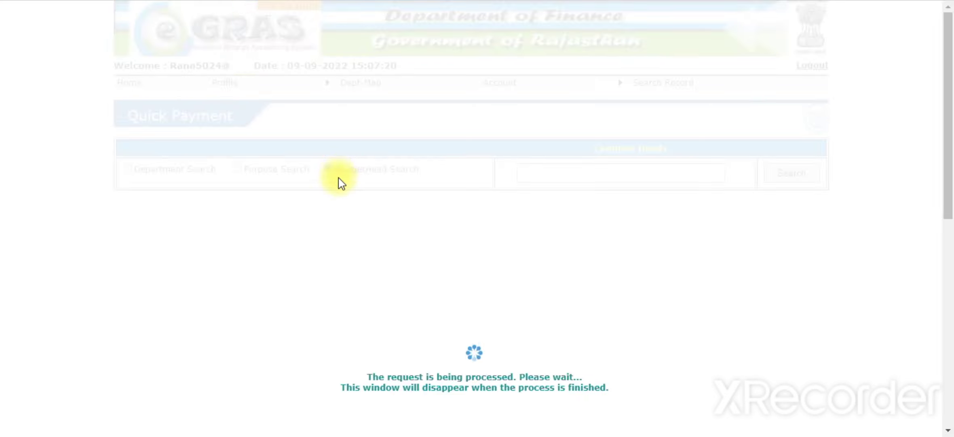
click(615, 175)
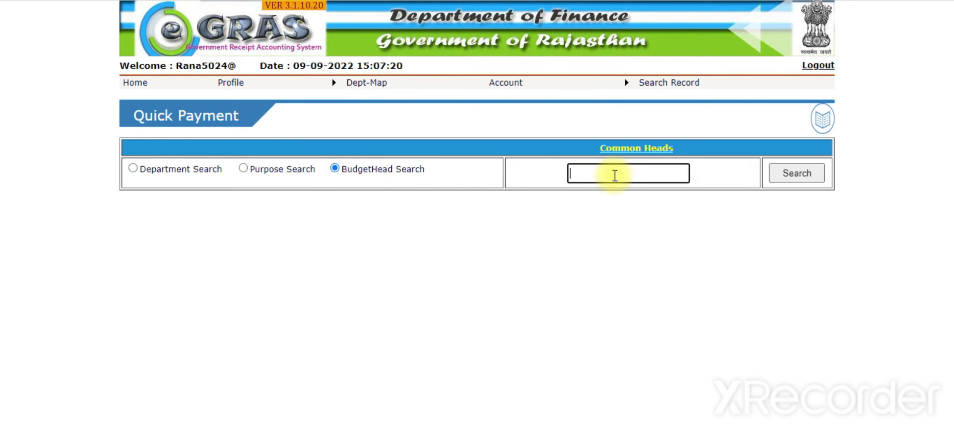
click(785, 178)
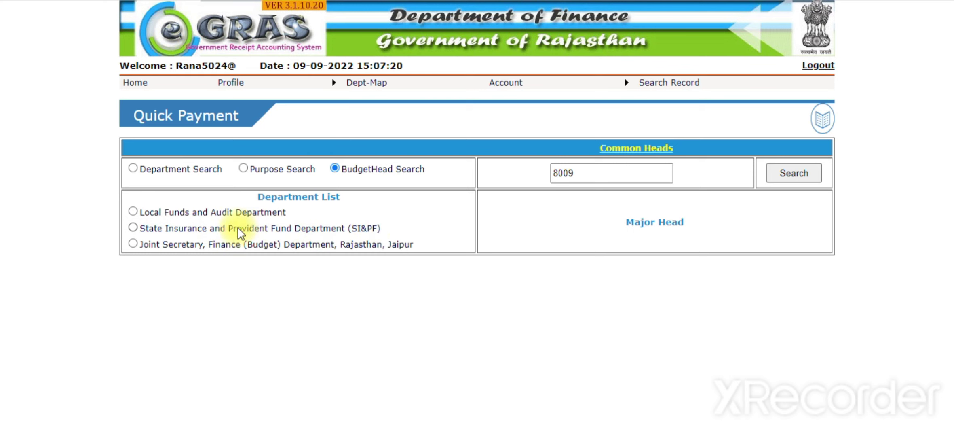
Select the State Insurance and Provident Fund Department (SI&PF) and review its budget heads under major head 8009.
click(133, 228)
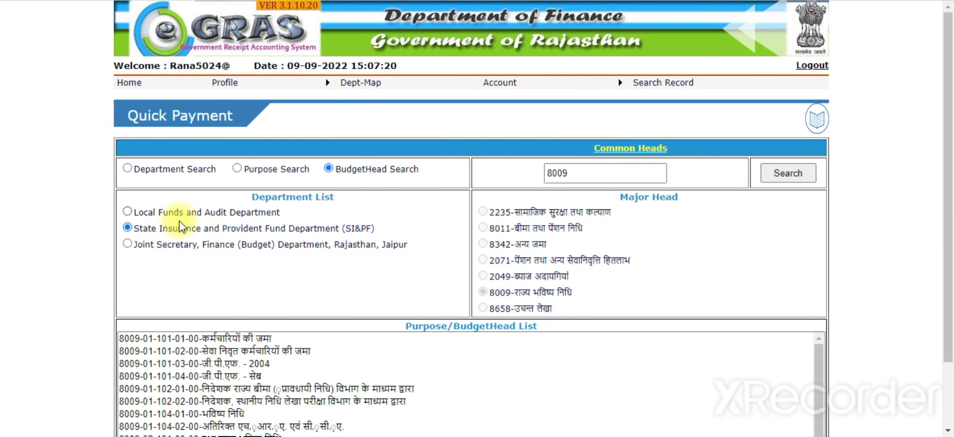
scroll(567, 235, down, 2)
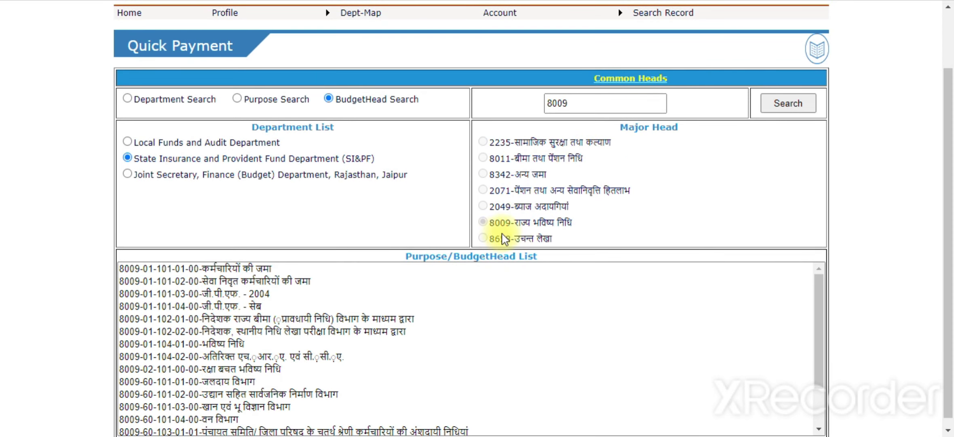
scroll(558, 231, down, 1)
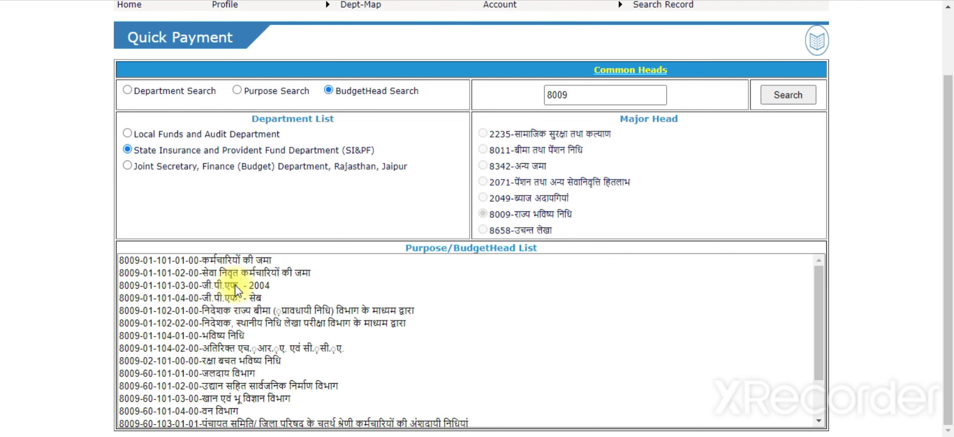
scroll(198, 258, up, 2)
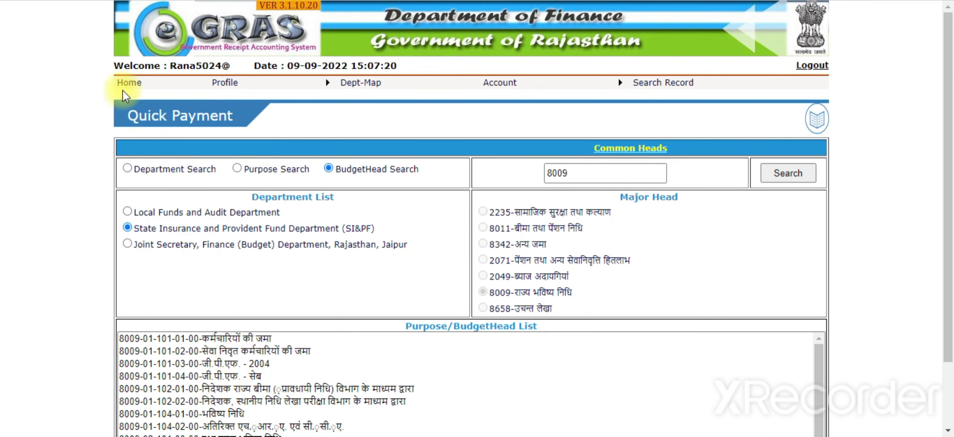
From the home page, start a new payee profile for department 101-State Insurance and Provident Fund Department (SI&PF) and dismiss the notice.
click(128, 84)
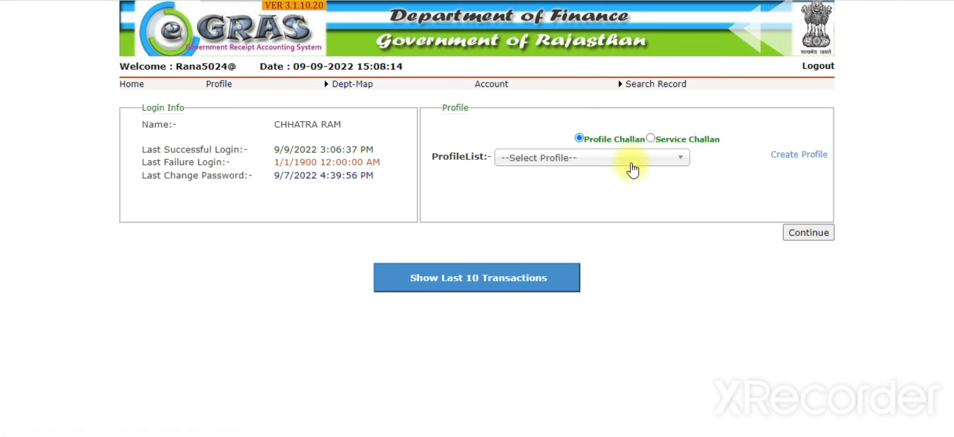
click(802, 165)
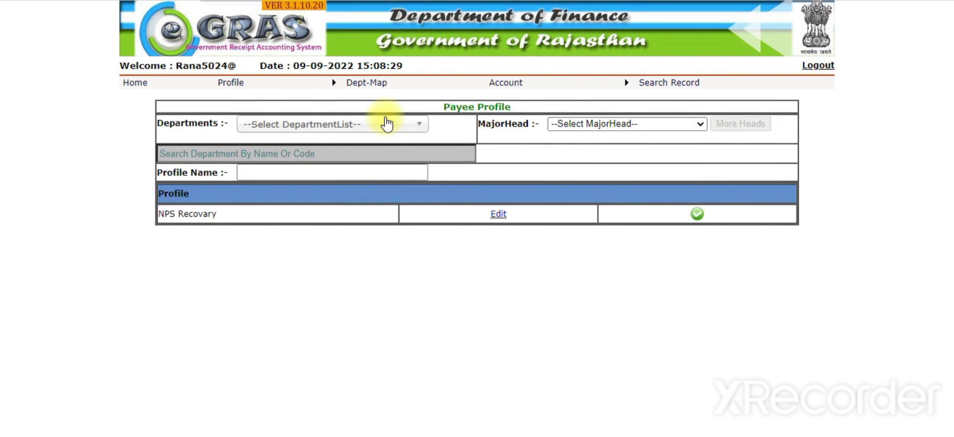
click(327, 132)
scroll(311, 206, down, 10)
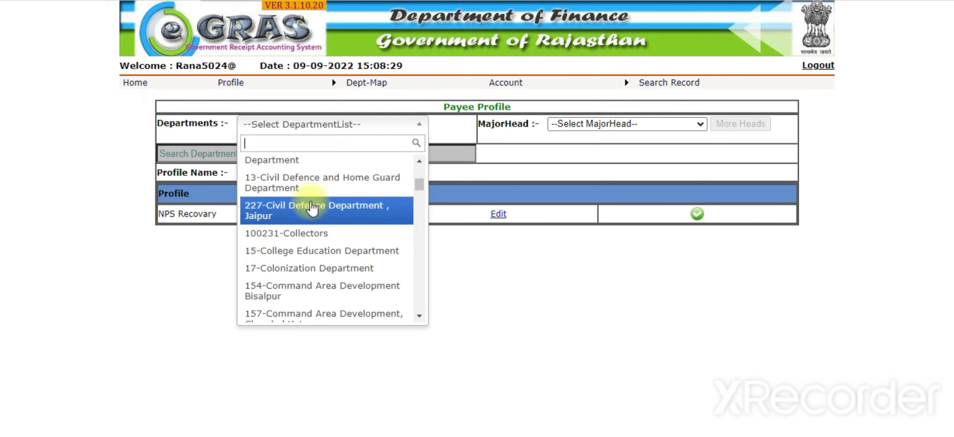
scroll(310, 205, down, 15)
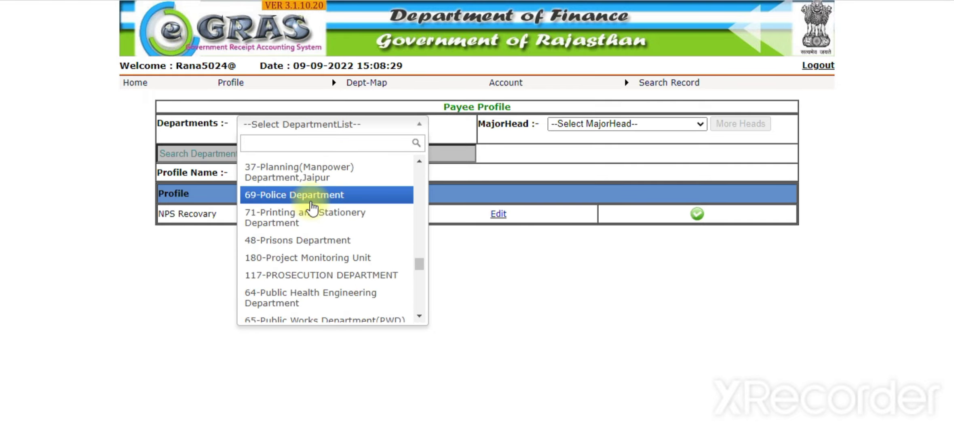
scroll(312, 208, down, 15)
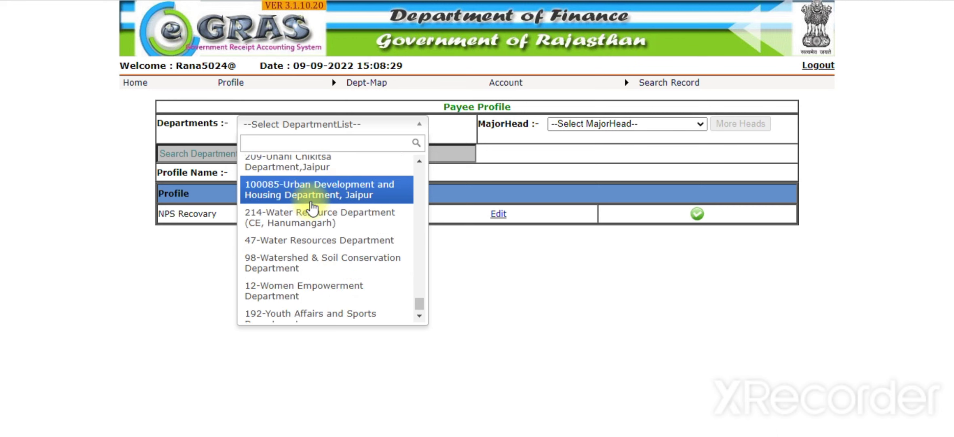
scroll(312, 207, up, 10)
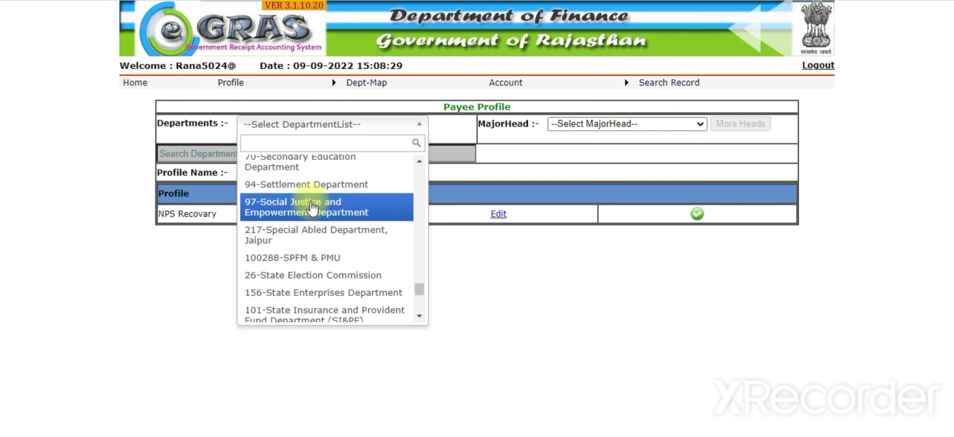
scroll(311, 283, down, 3)
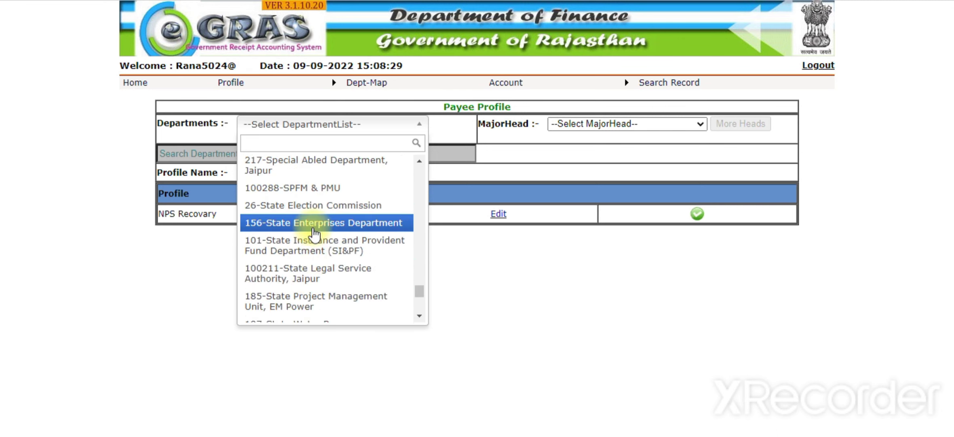
click(309, 254)
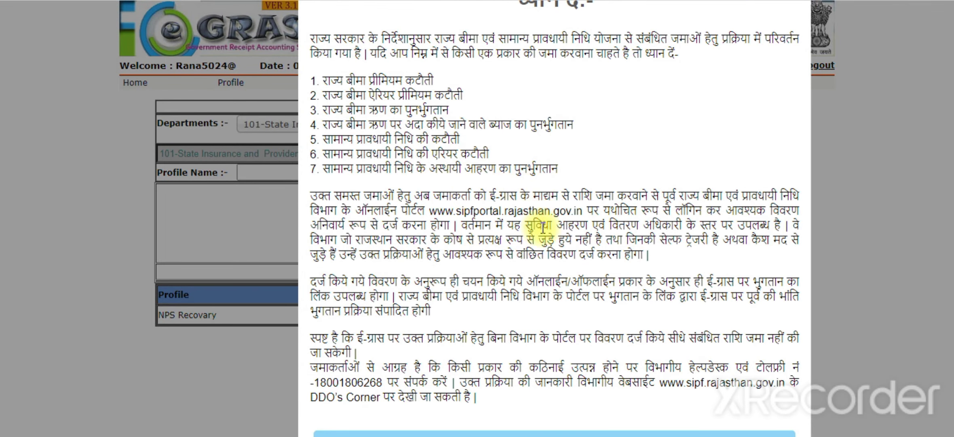
click(880, 2)
click(620, 123)
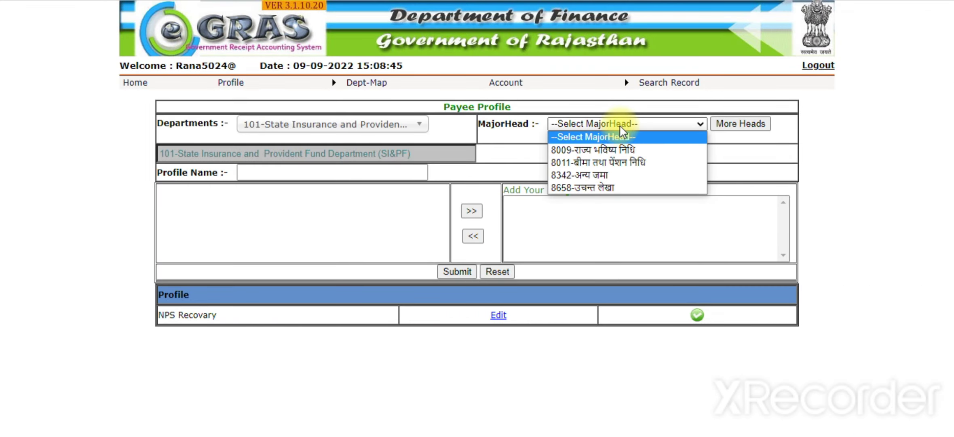
click(615, 152)
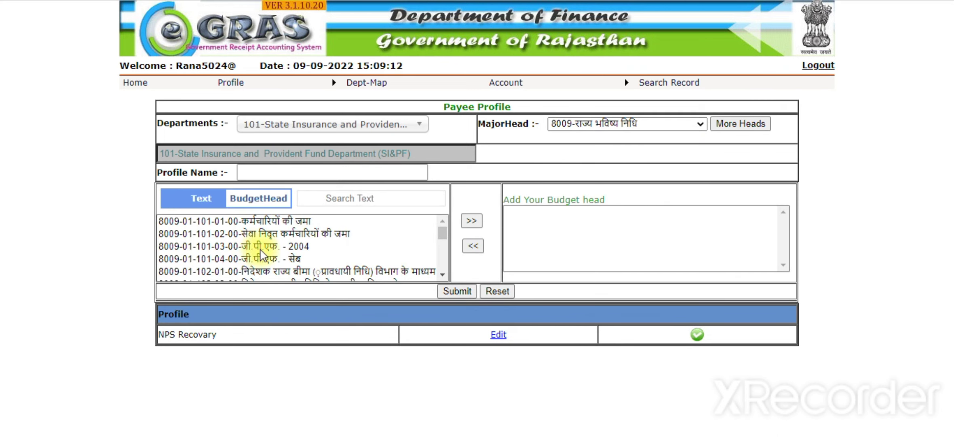
click(227, 250)
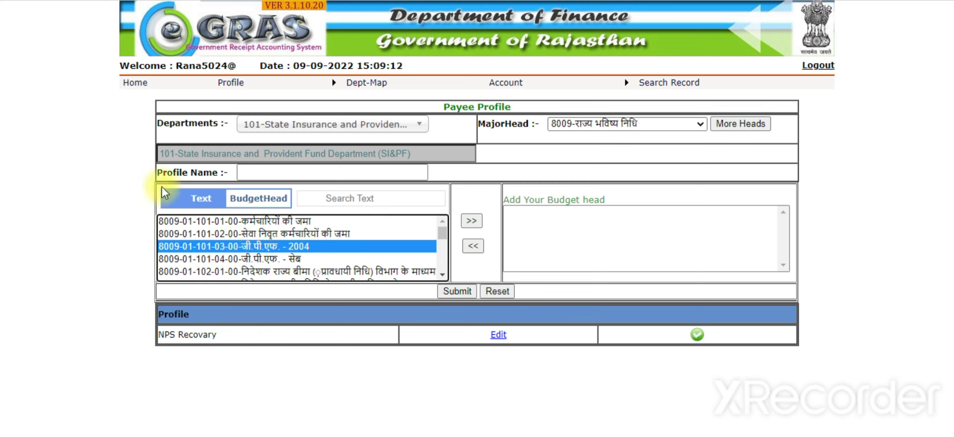
Name the profile NPS RECOVERY, add the selected GPF-2004 budget head to it, and compare the head with circular 11257.pdf.
click(270, 172)
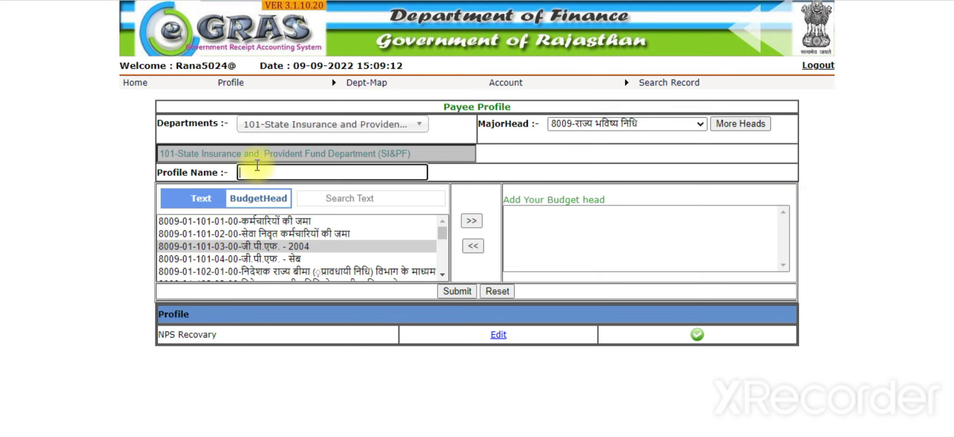
click(506, 83)
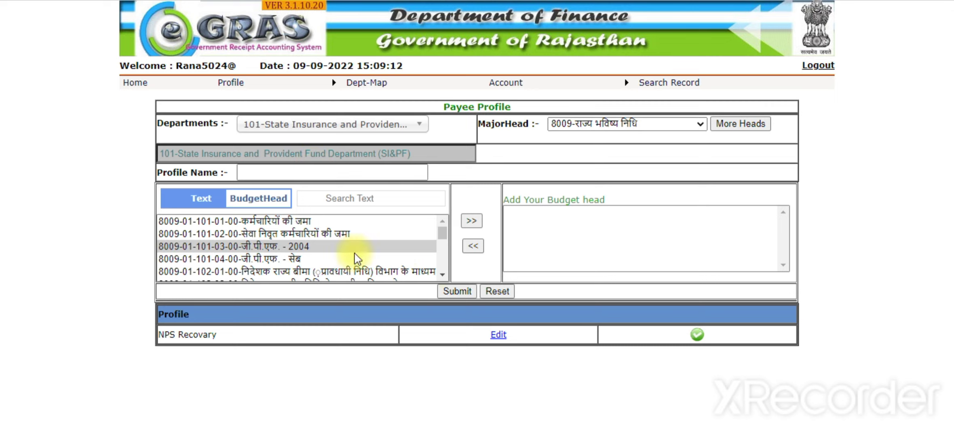
click(332, 173)
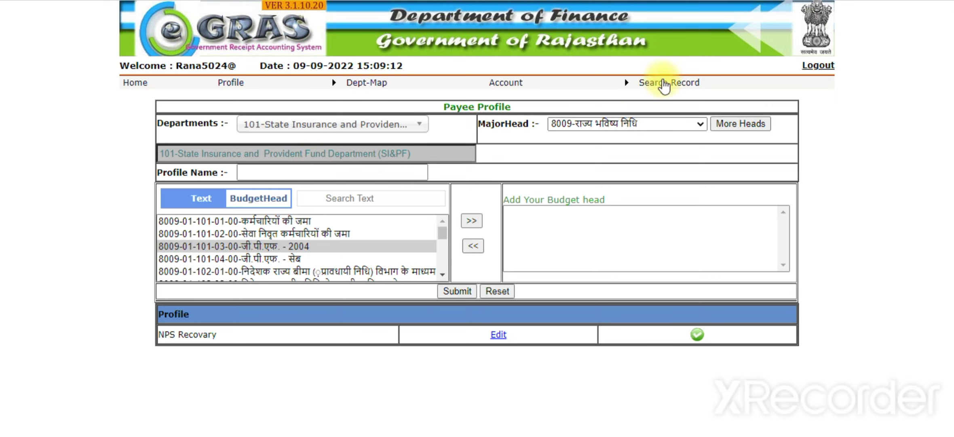
text(NPS RECOVERY)
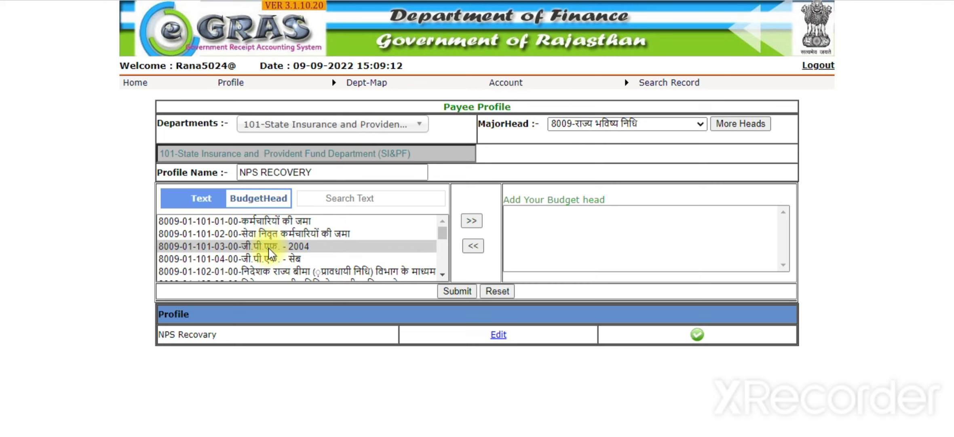
click(479, 222)
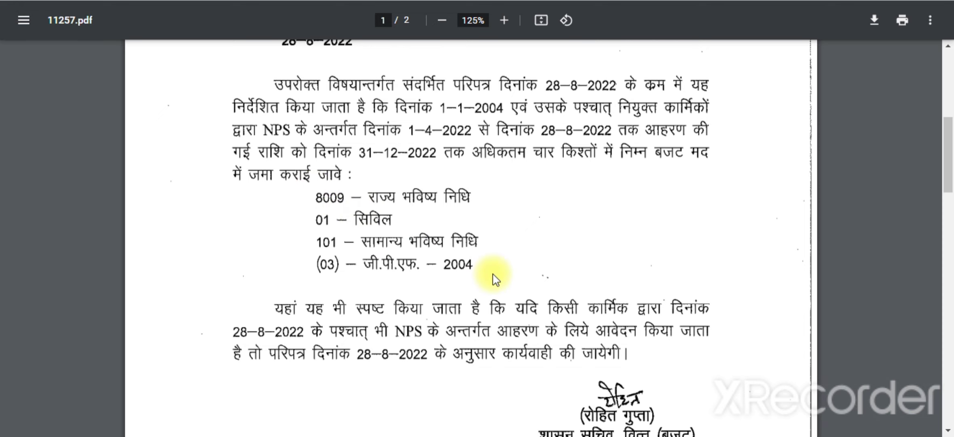
scroll(496, 279, up, 8)
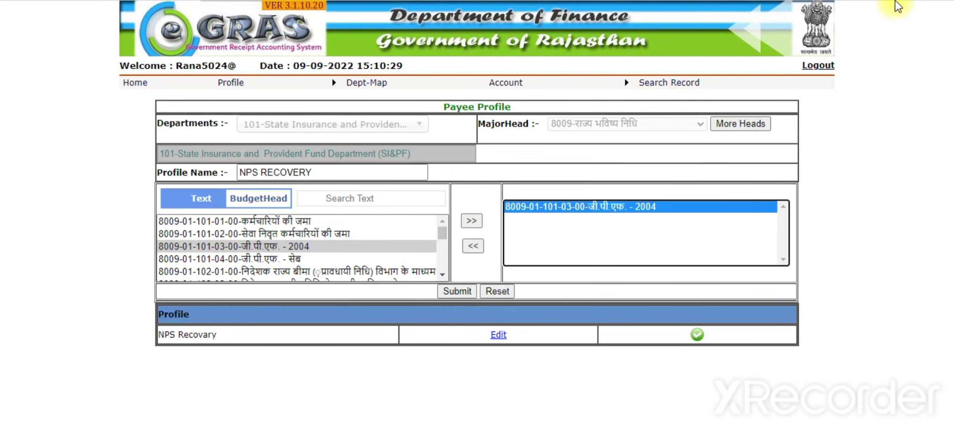
click(508, 158)
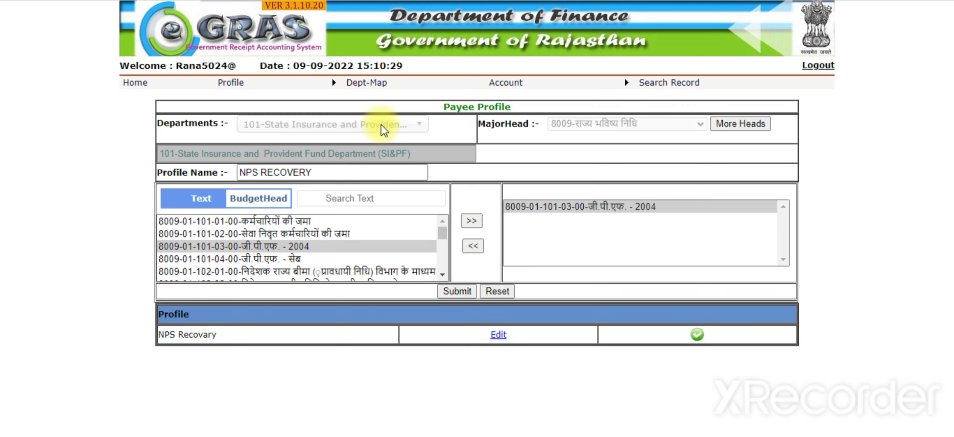
Return to the home page without submitting the new profile and open an E-Challan for the existing NPS Recovary profile.
key(alt+Left)
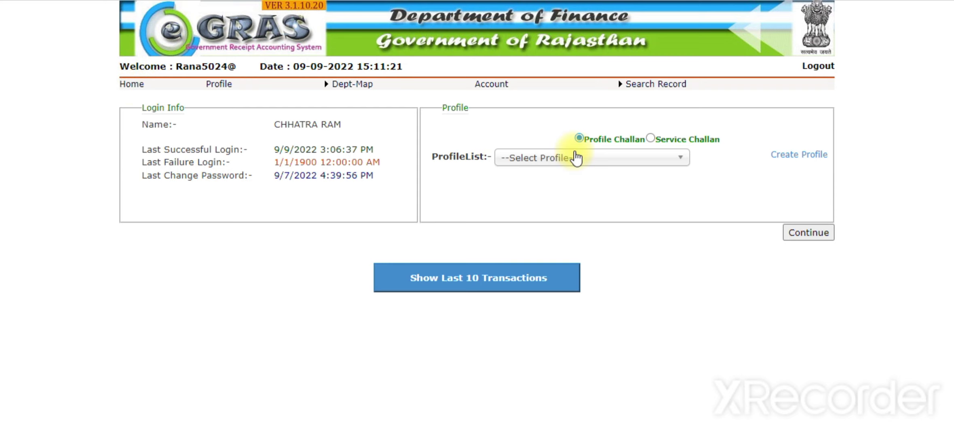
click(627, 161)
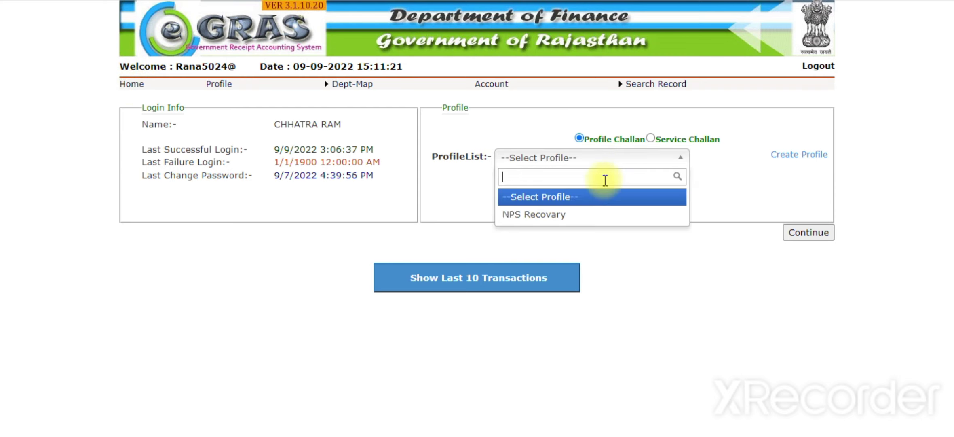
click(524, 217)
click(802, 233)
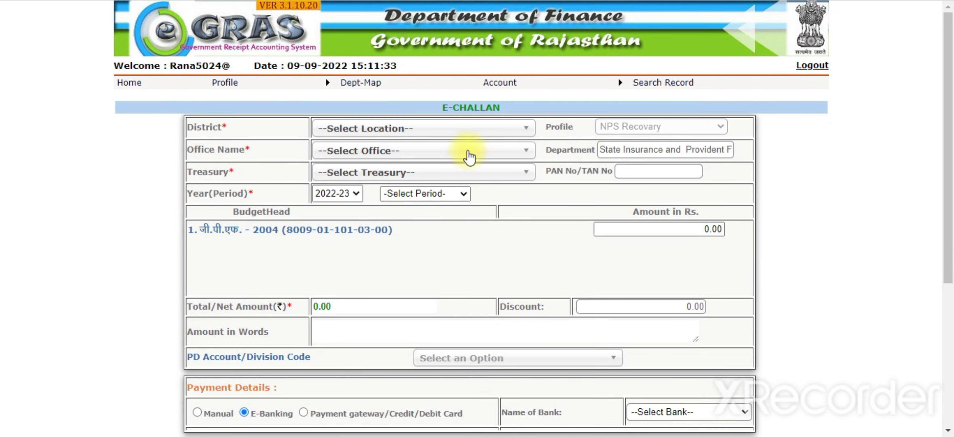
Set the challan's district to Jalore and its office to 1034-Ddi.si&pf.Jalor.
click(450, 136)
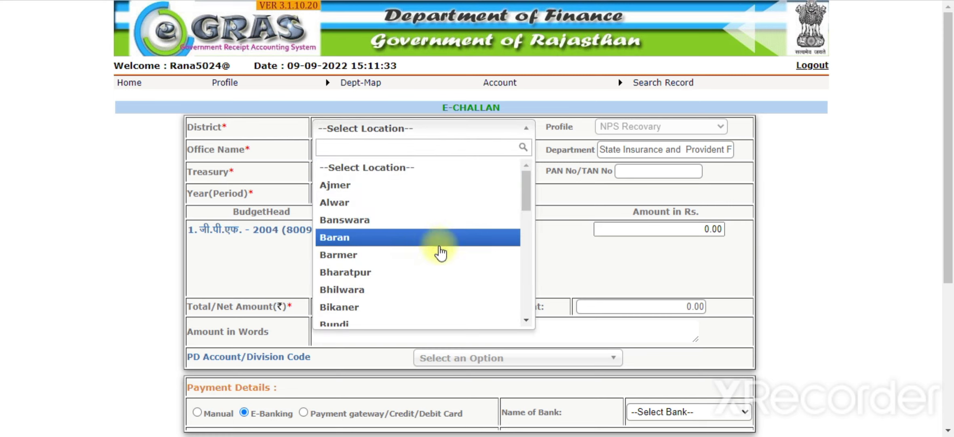
scroll(448, 254, down, 8)
scroll(421, 218, up, 2)
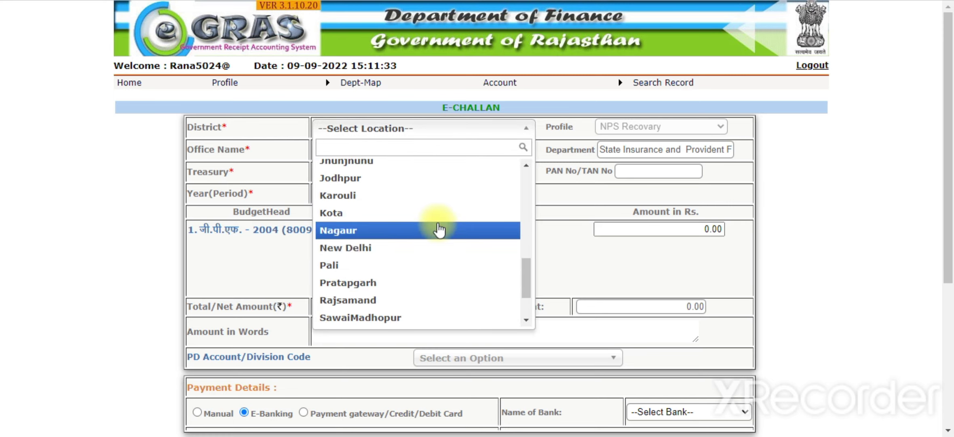
scroll(378, 242, up, 2)
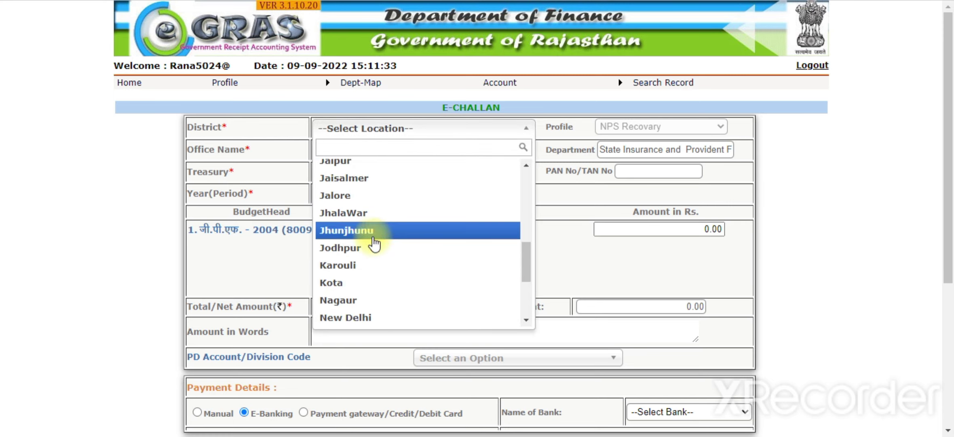
click(373, 192)
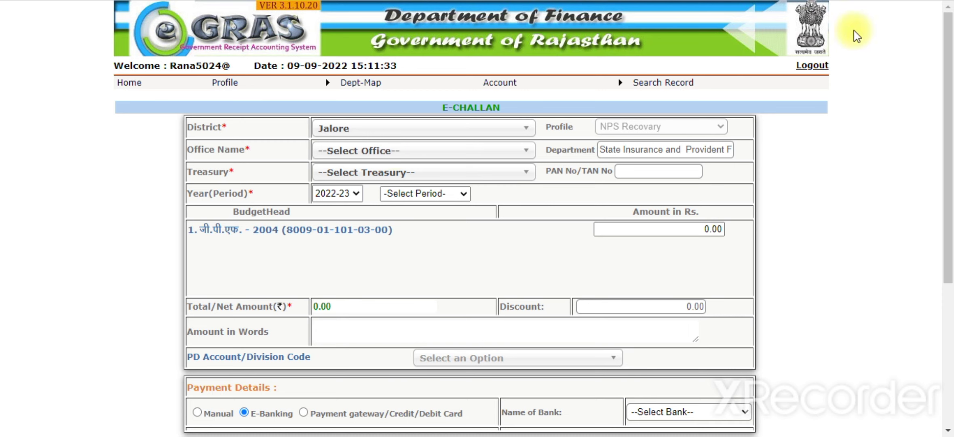
click(442, 159)
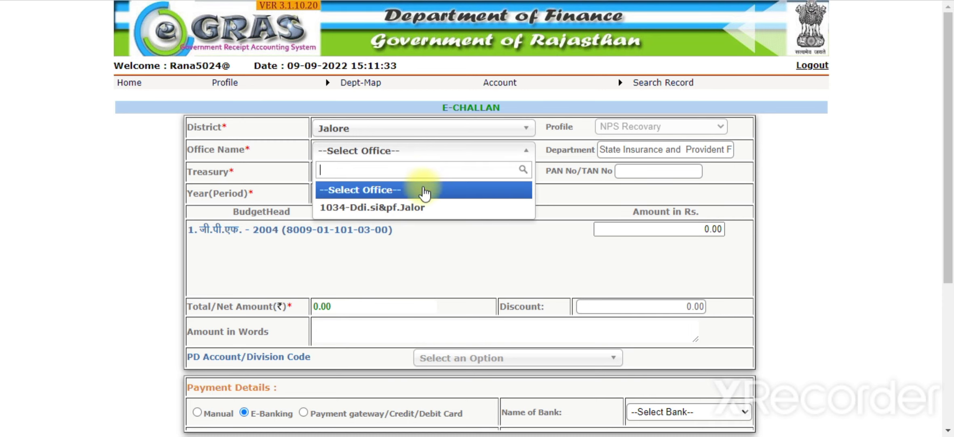
click(414, 208)
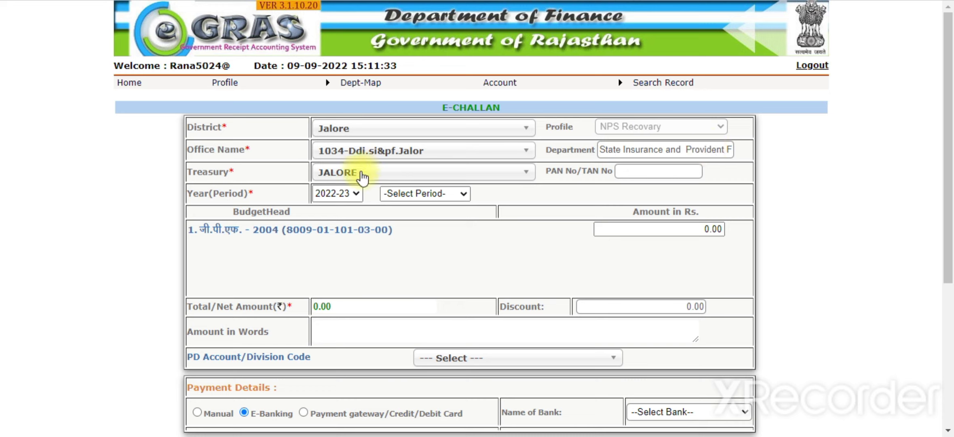
Leave the PAN/TAN number blank, set the challan's period to ANNUAL, and enter 40571 rupees for the GPF-2004 head.
click(638, 171)
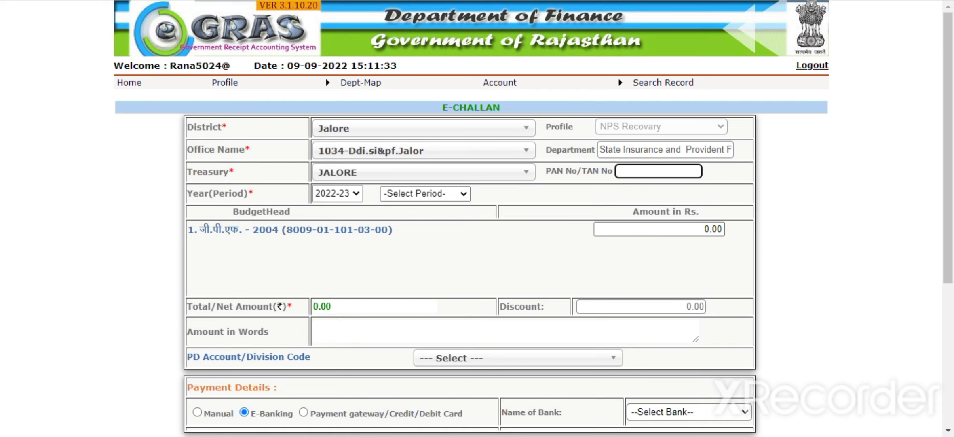
click(875, 6)
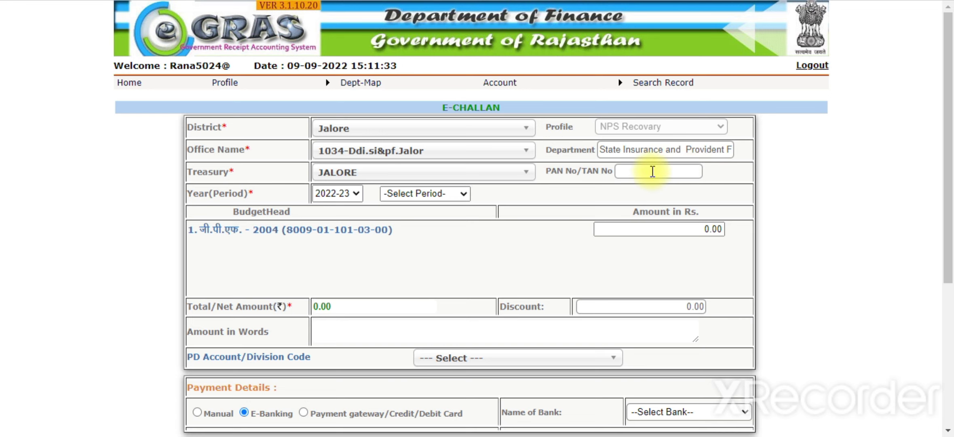
click(653, 171)
scroll(437, 15, down, 4)
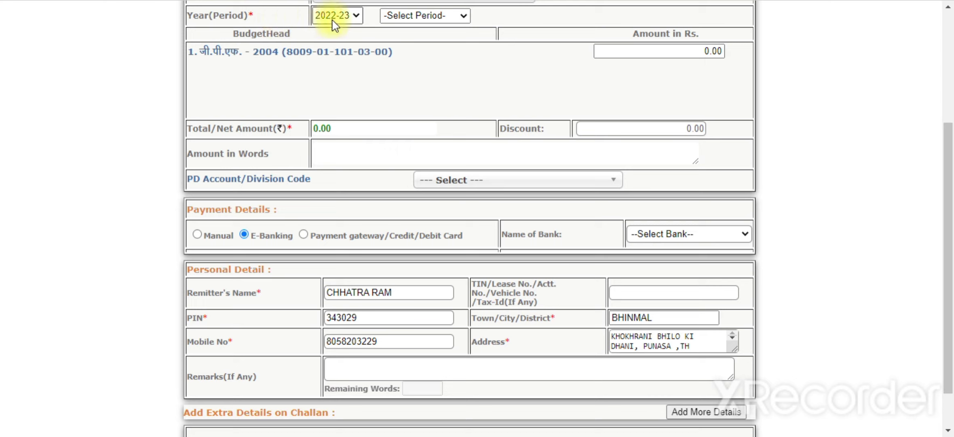
click(422, 15)
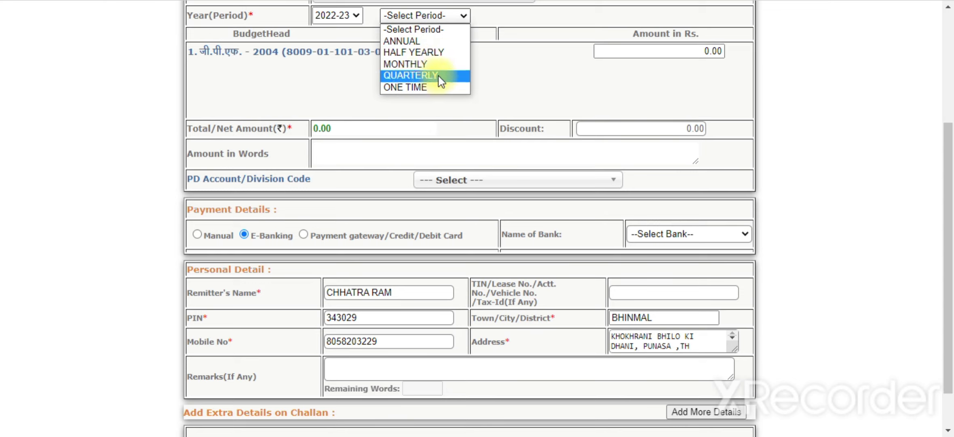
click(412, 40)
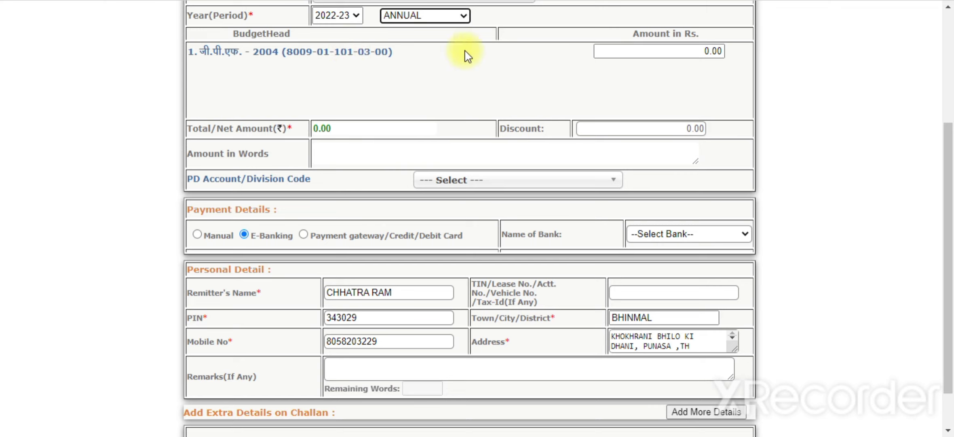
click(675, 52)
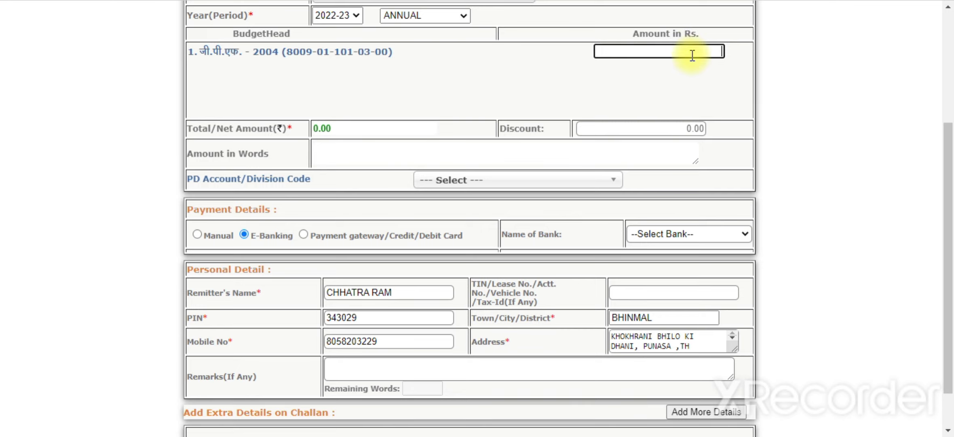
click(873, 5)
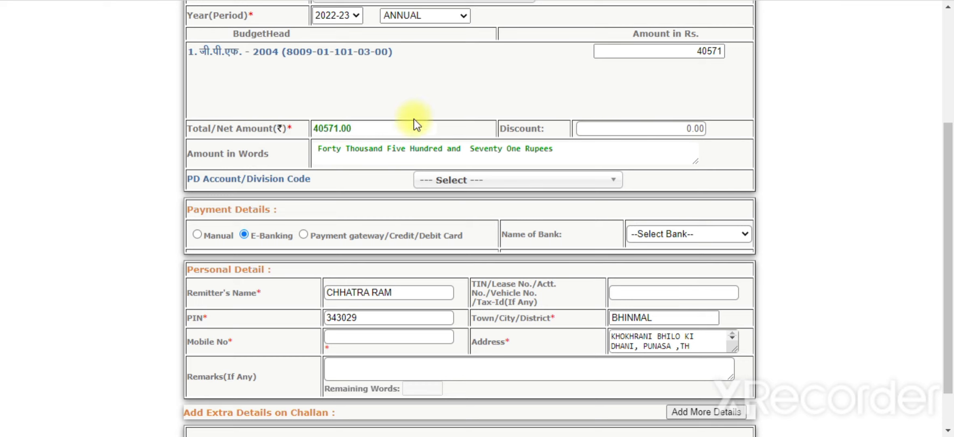
Check the options offered for the PD Account/Division Code and leave it unselected.
scroll(452, 164, down, 1)
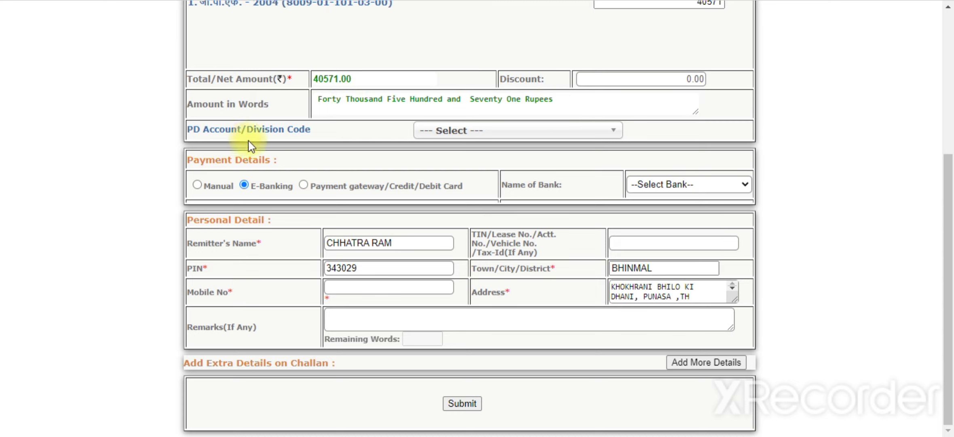
click(476, 136)
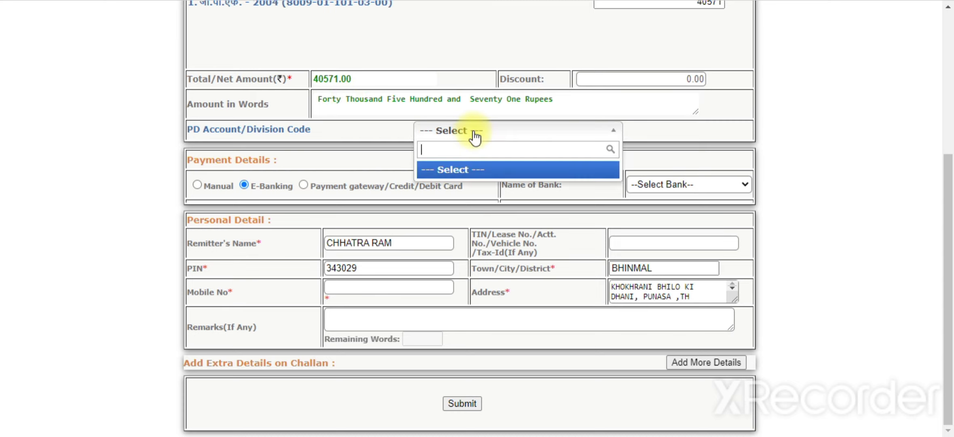
click(649, 132)
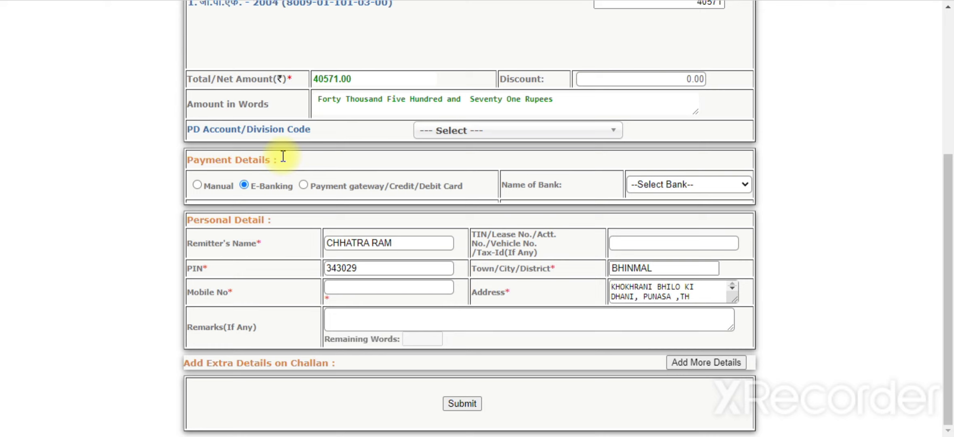
Switch the payment mode to Manual and review the banks offered for it without choosing one.
click(198, 185)
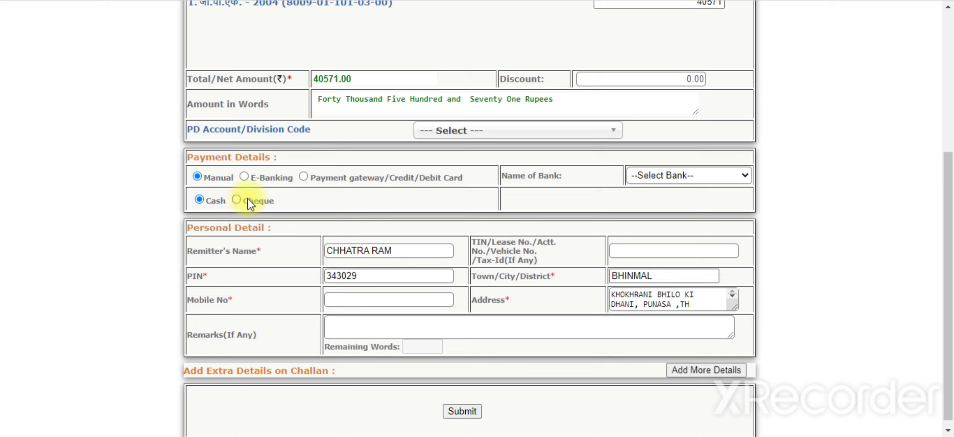
click(673, 176)
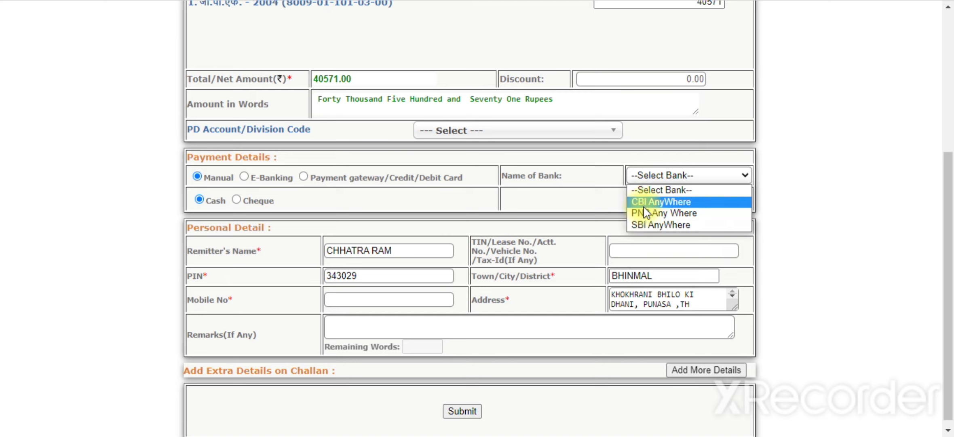
click(569, 207)
scroll(565, 202, down, 1)
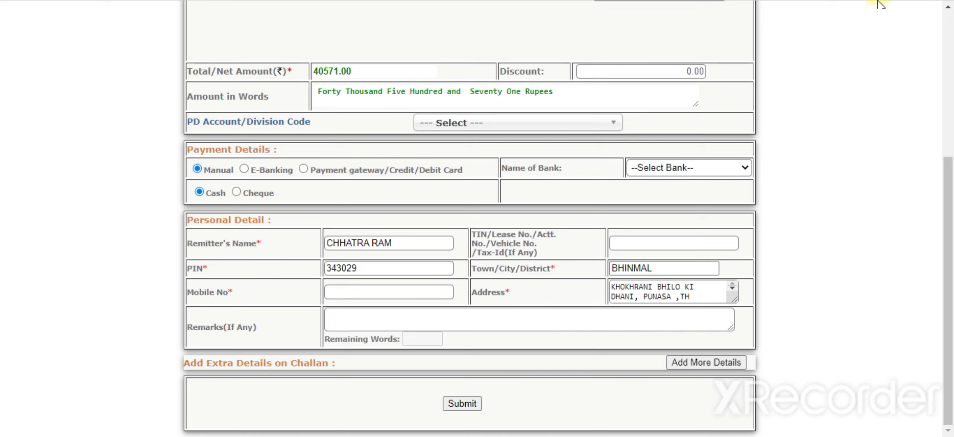
Set the payment mode back to E-Banking and review its list of banks without choosing one.
click(243, 169)
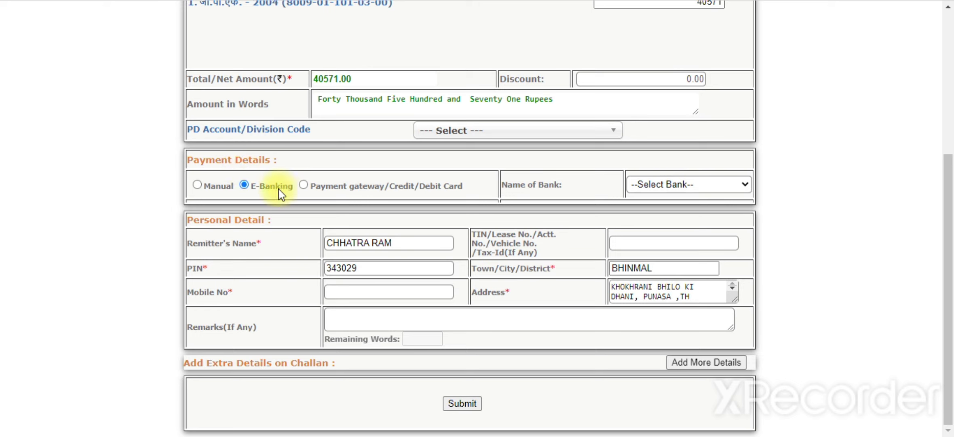
click(643, 187)
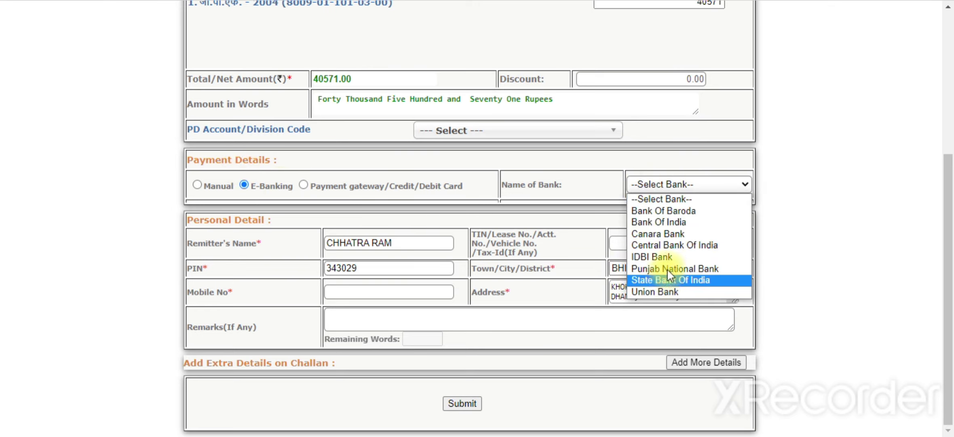
click(776, 156)
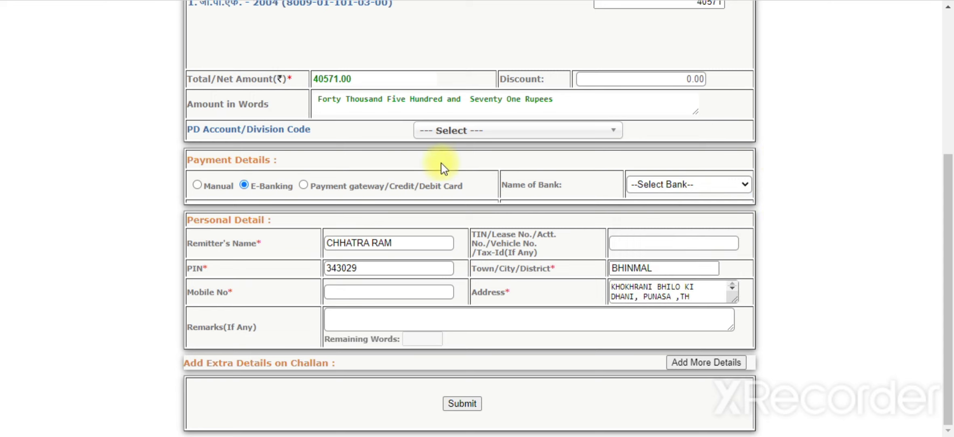
Switch the challan's payment mode to Payment gateway/Credit/Debit Card.
click(307, 186)
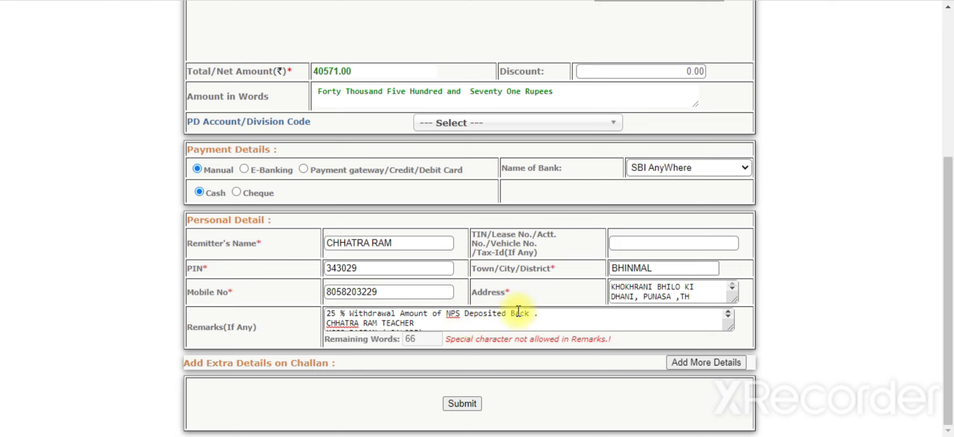
Review the full Remarks text of the challan, from the NPS withdrawal line through the employee ID line.
scroll(518, 312, down, 2)
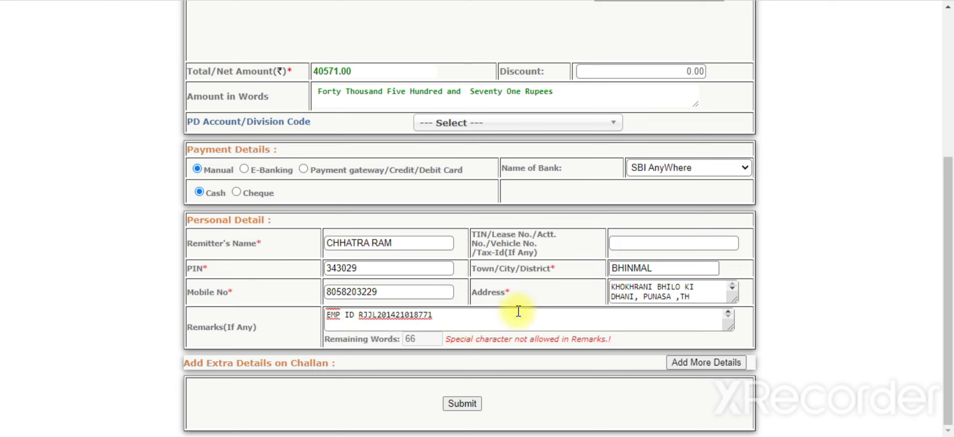
scroll(409, 319, up, 2)
scroll(407, 321, down, 2)
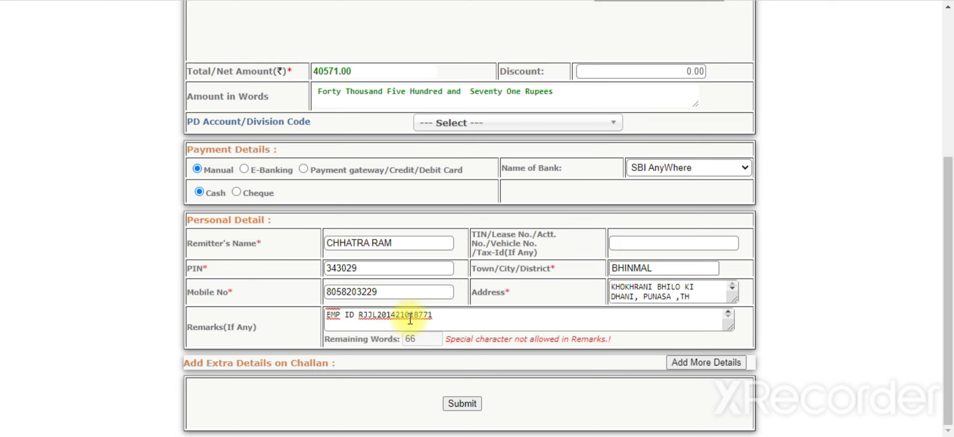
scroll(410, 319, up, 1)
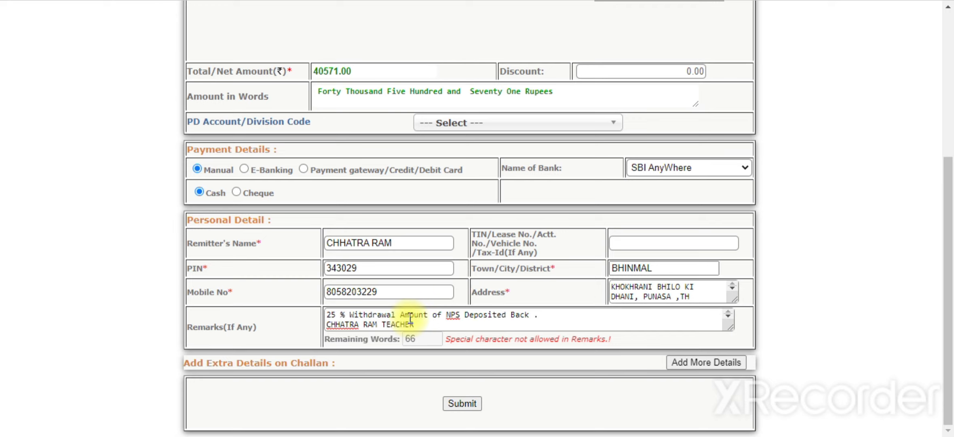
scroll(411, 318, down, 1)
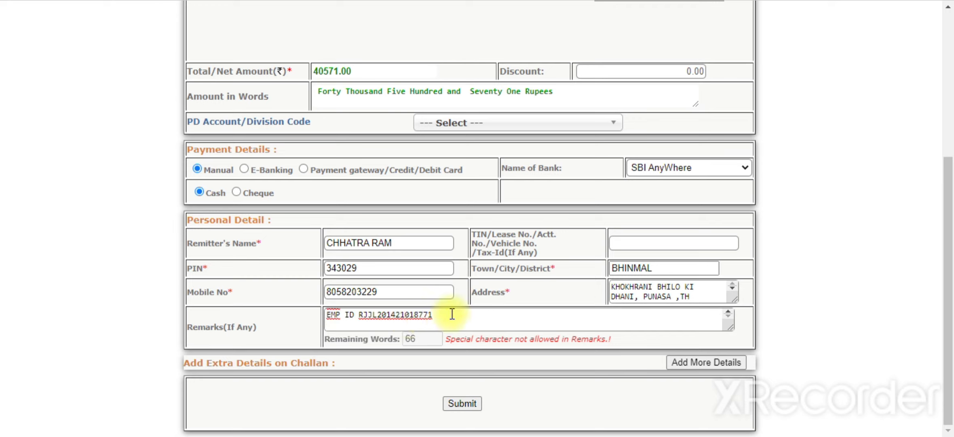
scroll(453, 320, up, 2)
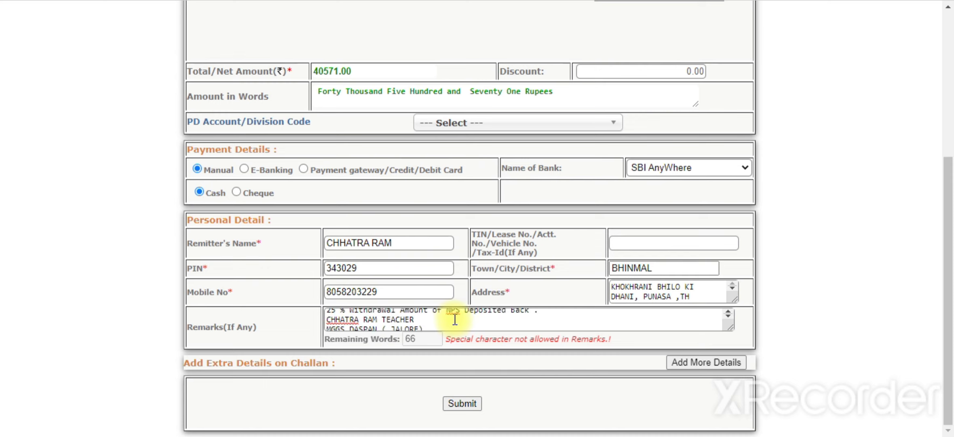
scroll(453, 319, down, 2)
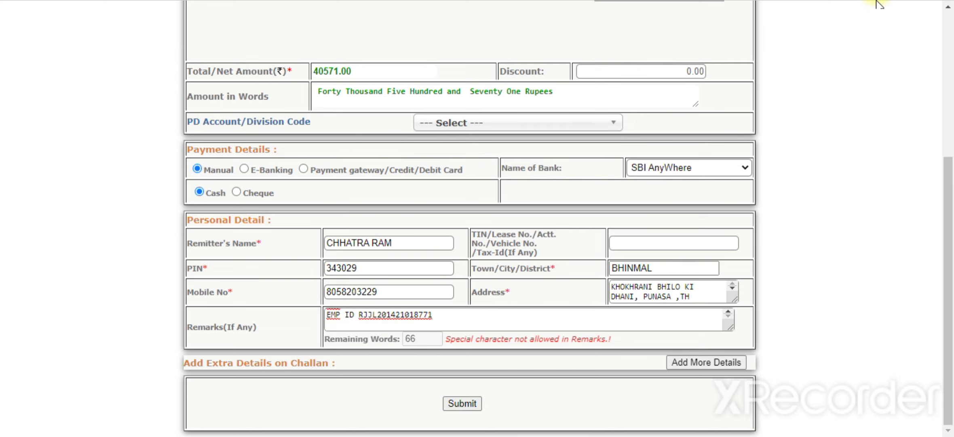
Examine the generated challan and its PDF copies, checking the budget head, amount, payee details, remarks and receiving bank section.
scroll(427, 273, down, 5)
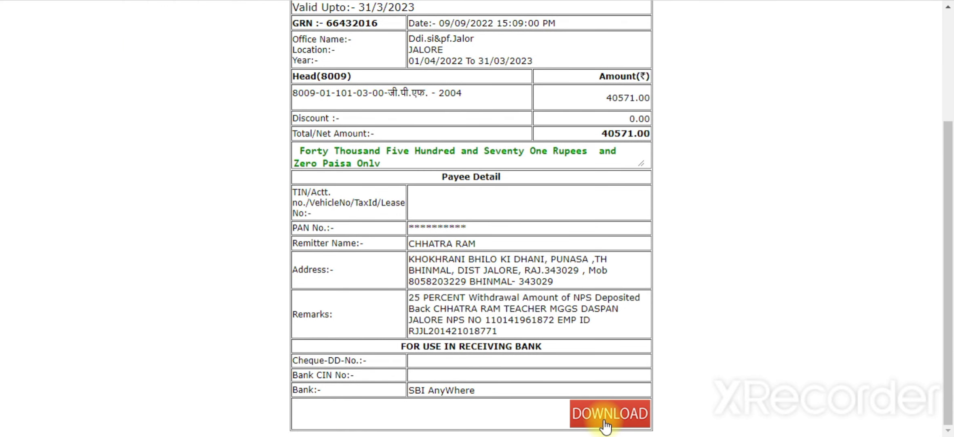
scroll(549, 358, up, 4)
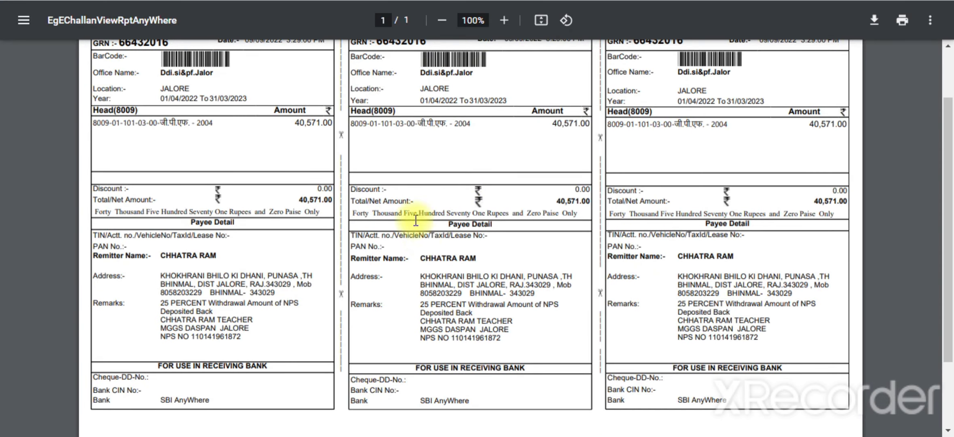
scroll(637, 337, down, 3)
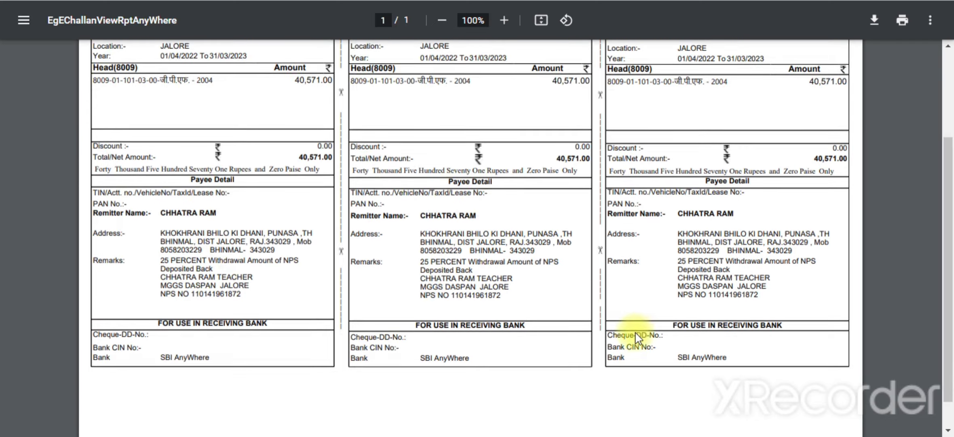